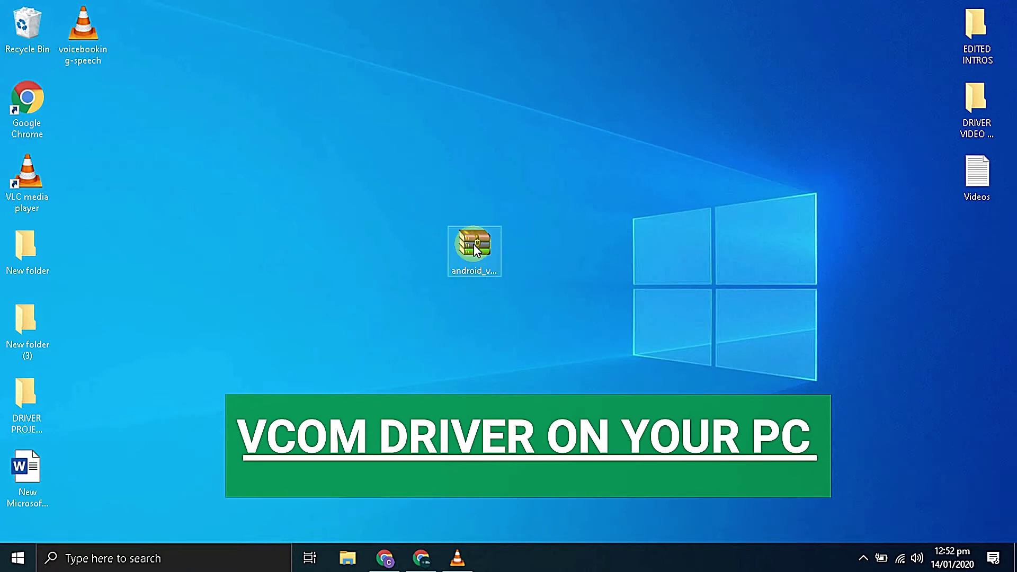
Extract android_vcom_driver onto the desktop and open the new Android VCOM Driver folder
left_click(471, 258)
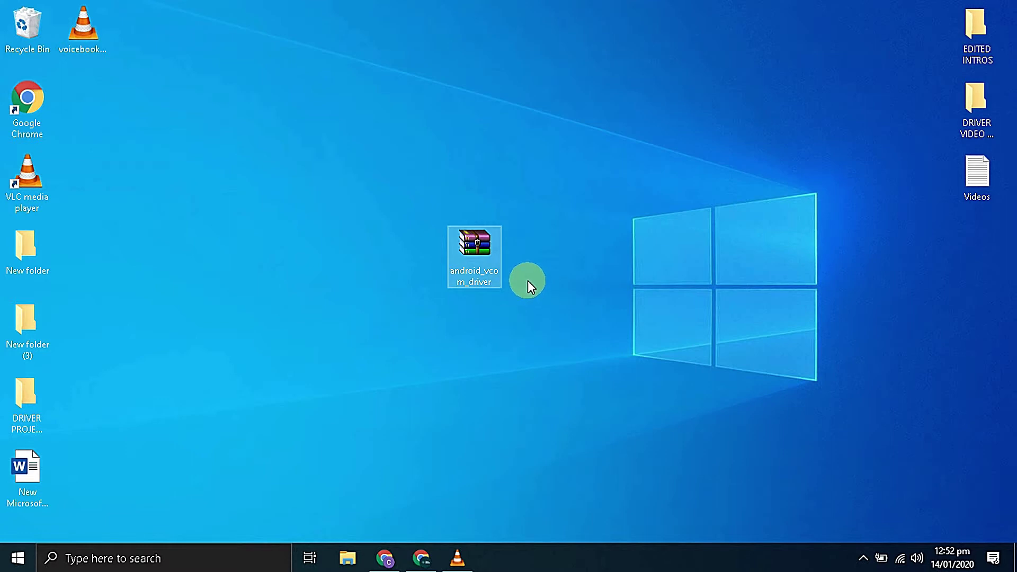
right_click(462, 259)
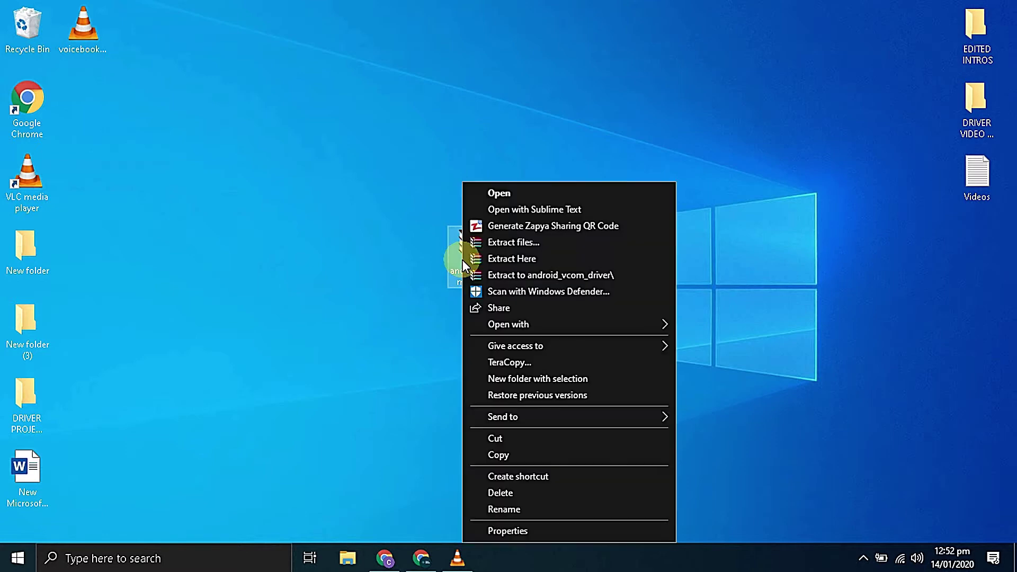
left_click(563, 256)
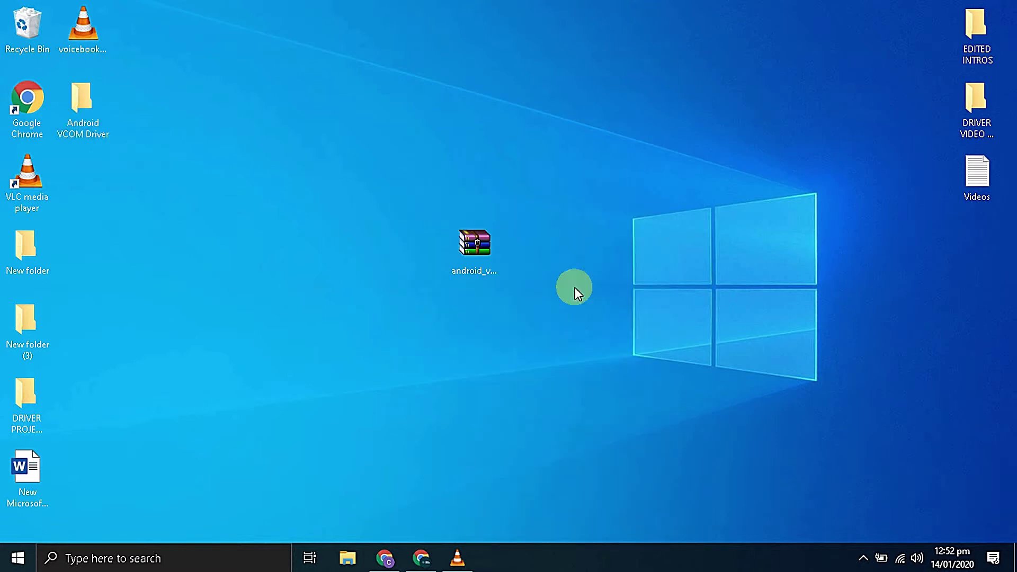
left_click_drag(99, 121, 586, 259)
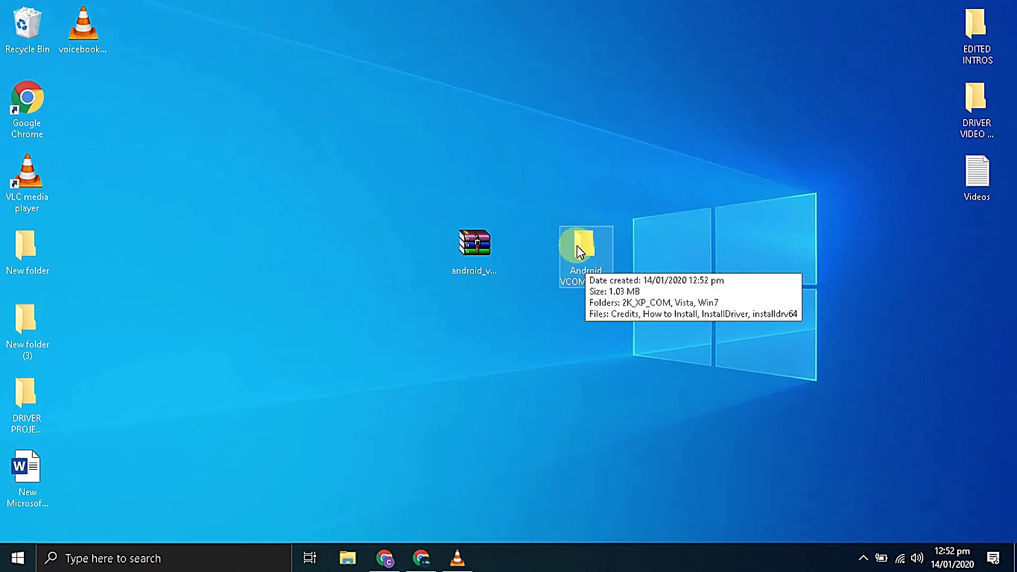
right_click(577, 245)
left_click(701, 158)
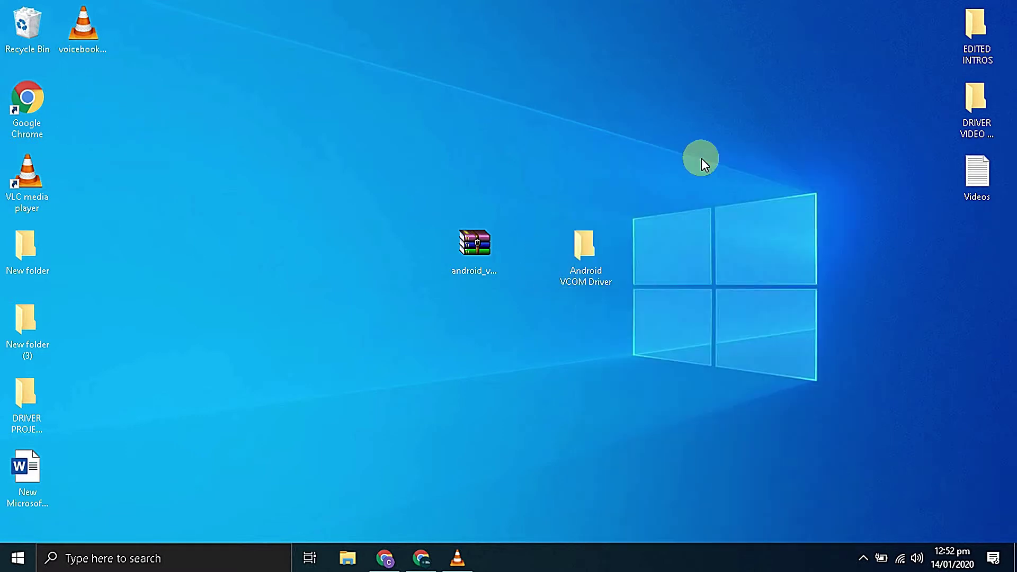
Run InstallDriver and close its message confirming the 64-bit USB driver installed
left_click_drag(404, 275, 414, 136)
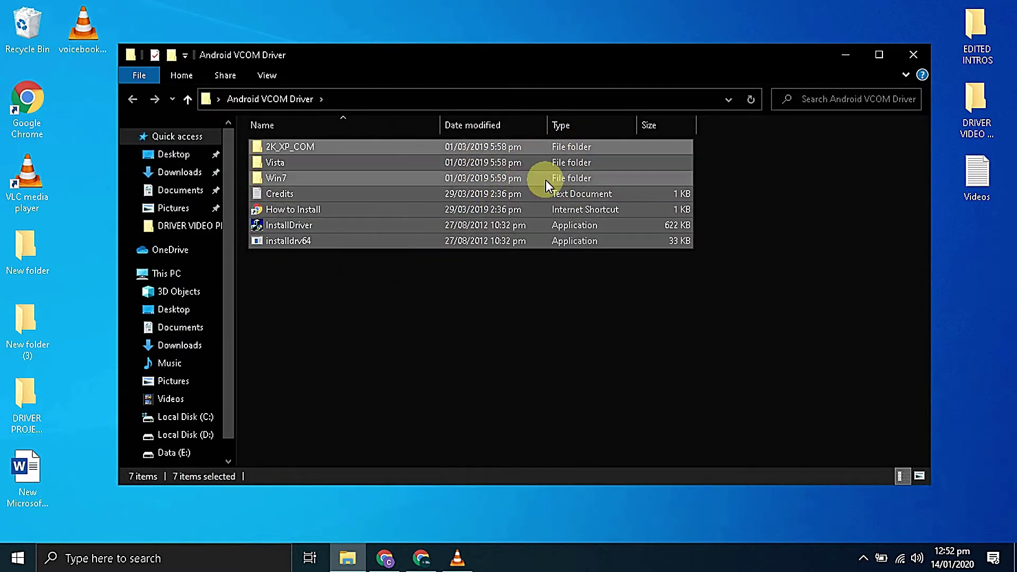
left_click(510, 274)
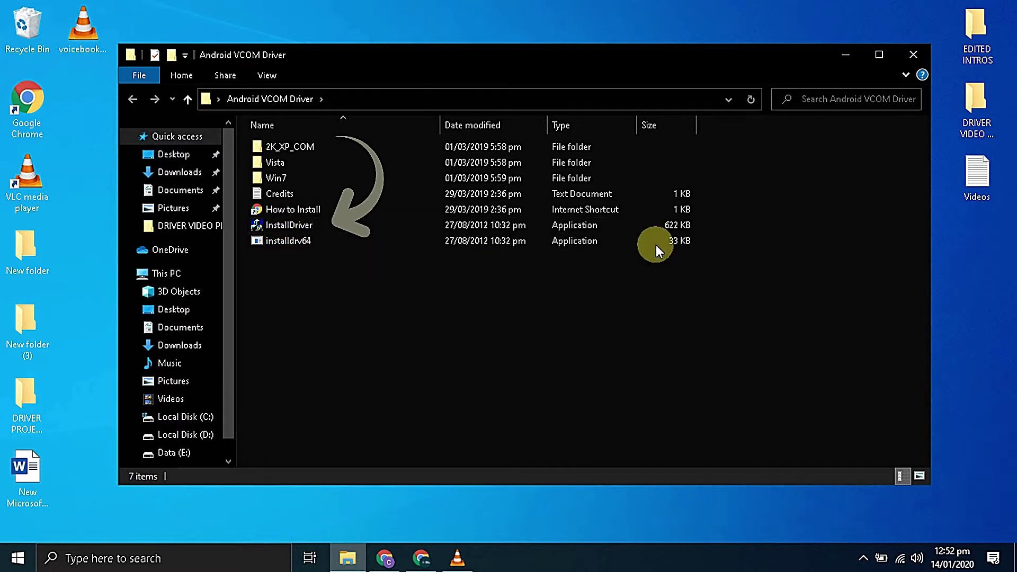
left_click(315, 224)
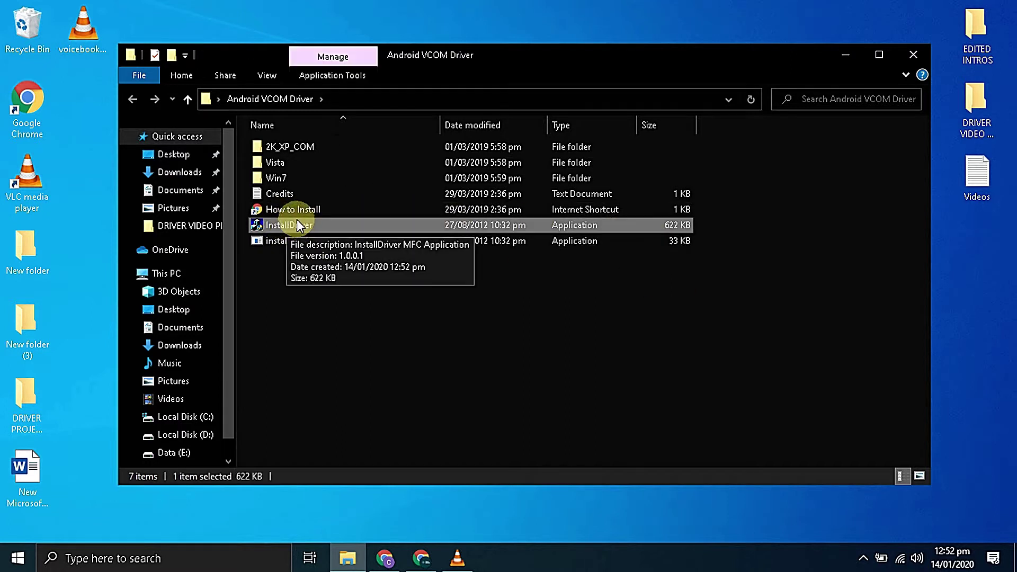
double_click(304, 225)
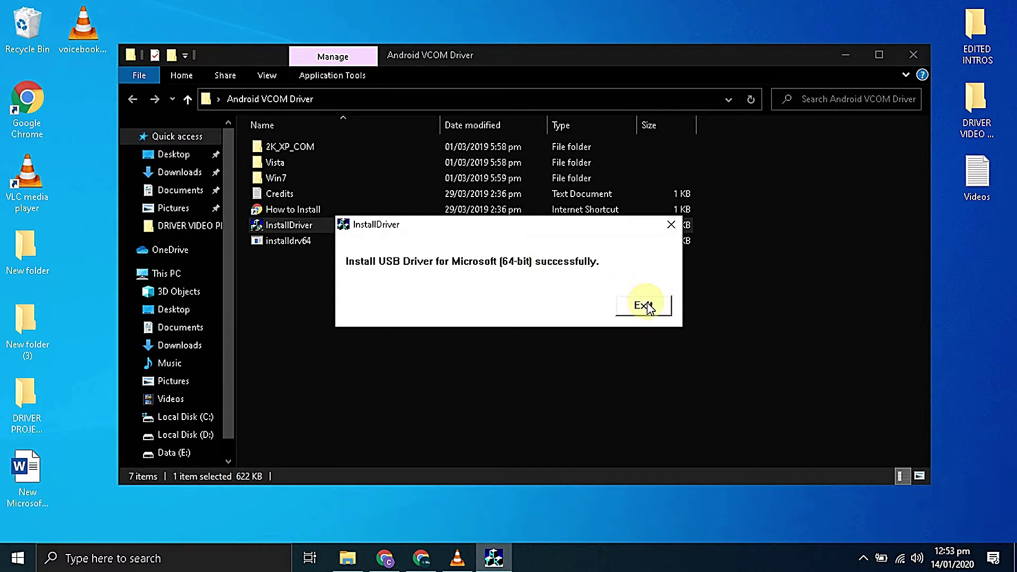
left_click(646, 307)
left_click(537, 294)
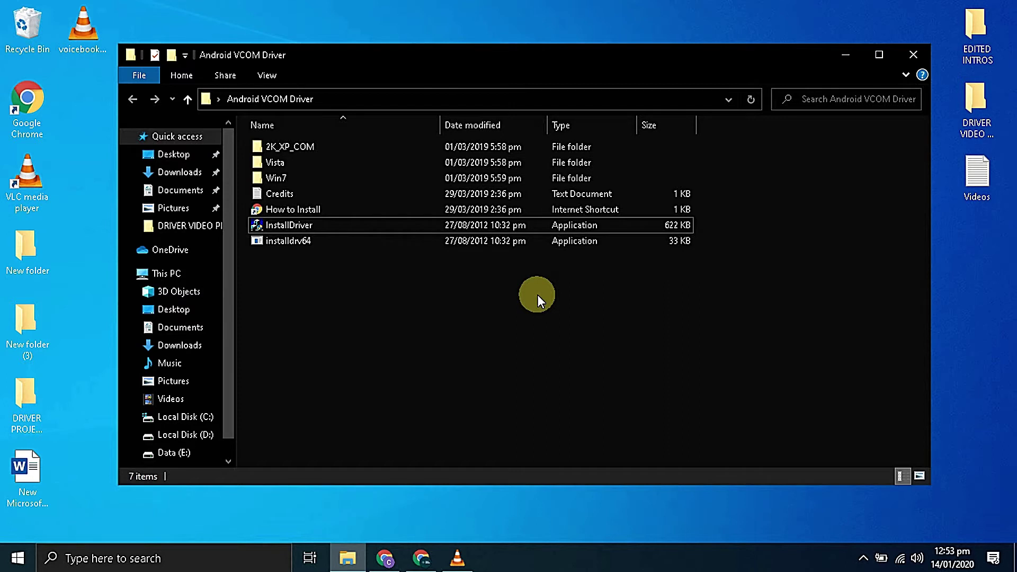
Shift+Restart from the Start context menu's Shut down or sign out submenu to reach recovery options
right_click(28, 556)
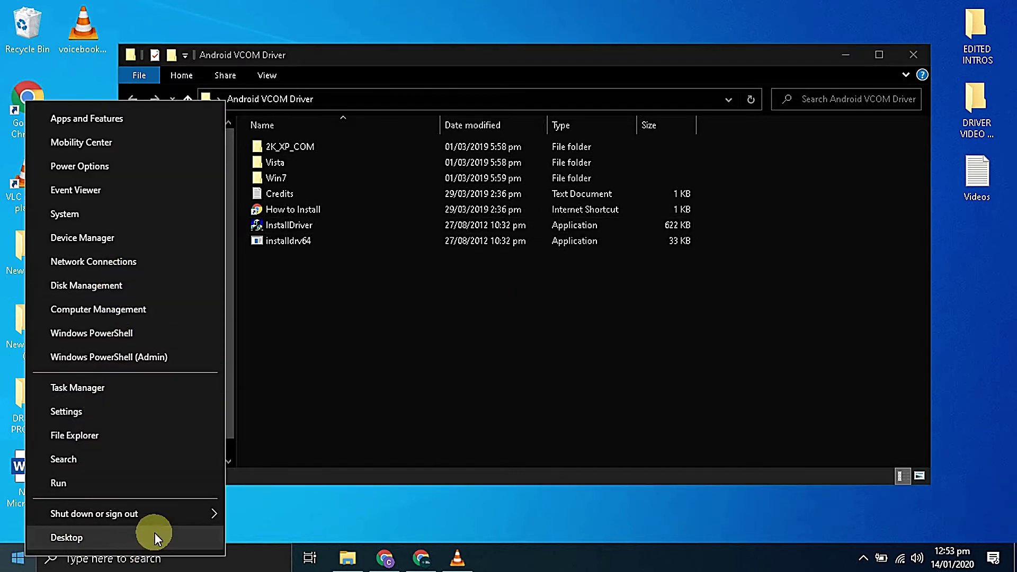
mouse_move(183, 515)
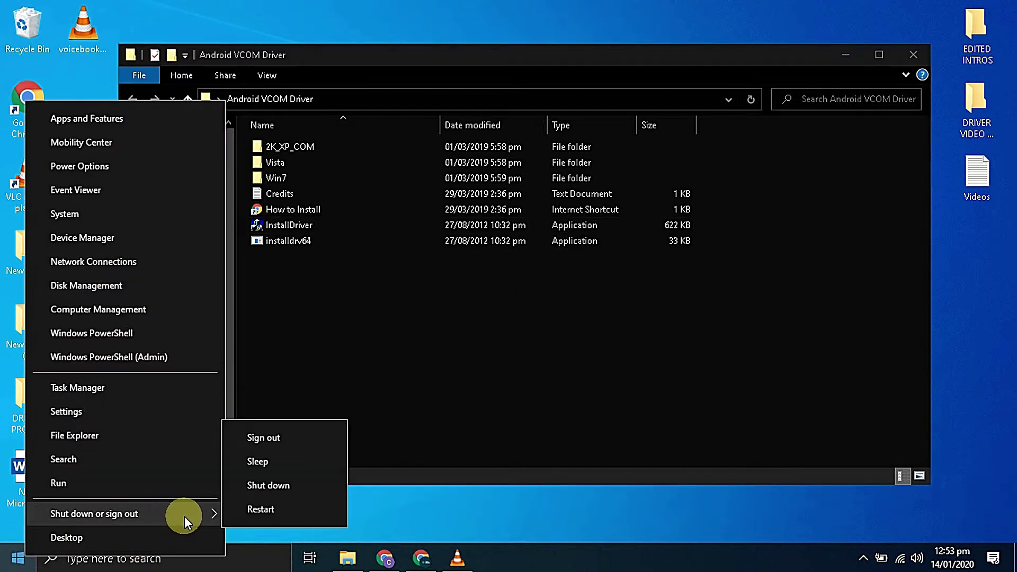
left_click(285, 512, "shift")
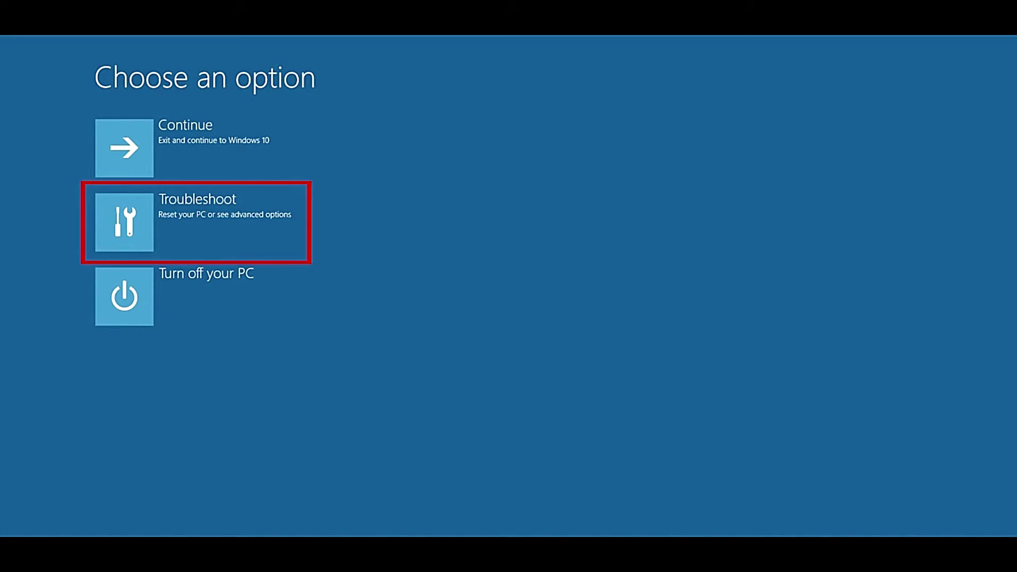
Go to Troubleshoot > Advanced options > Startup Settings and restart to disable driver signature enforcement
left_click(141, 210)
left_click(148, 213)
left_click(368, 207)
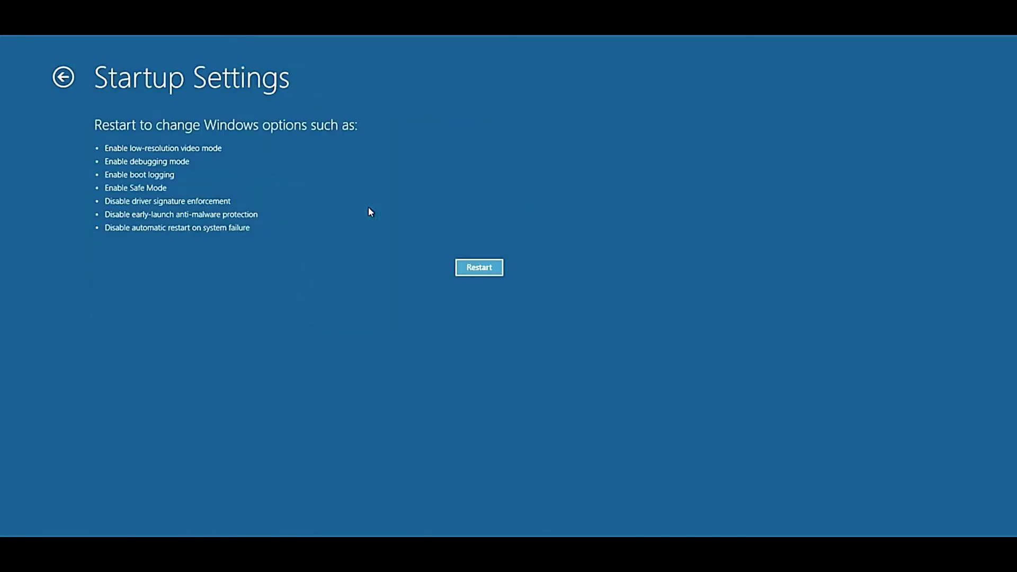
left_click(464, 269)
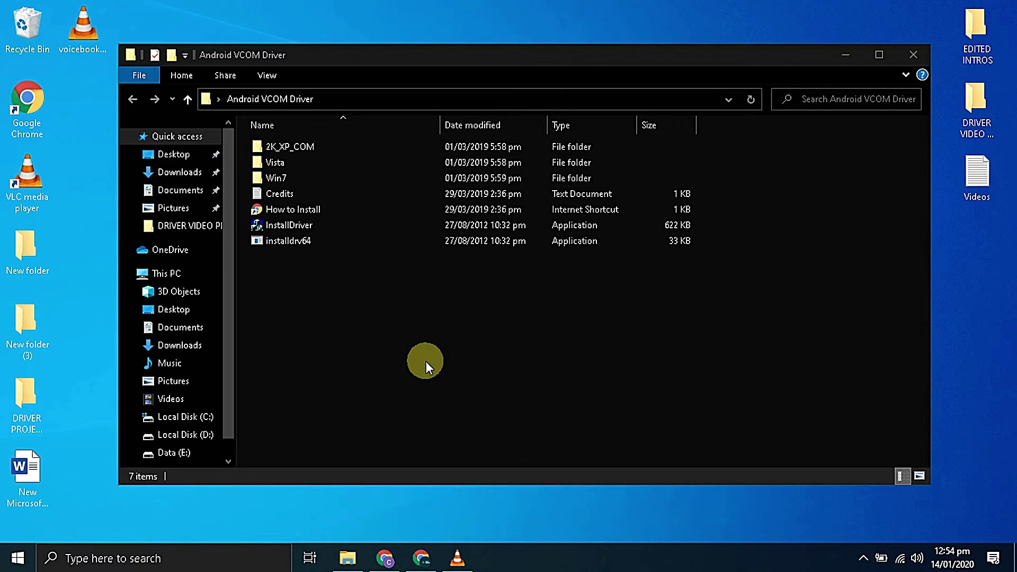
Look over the 2K_XP_COM, Vista and Win7 subfolders, then open the Win7 folder
left_click(615, 294)
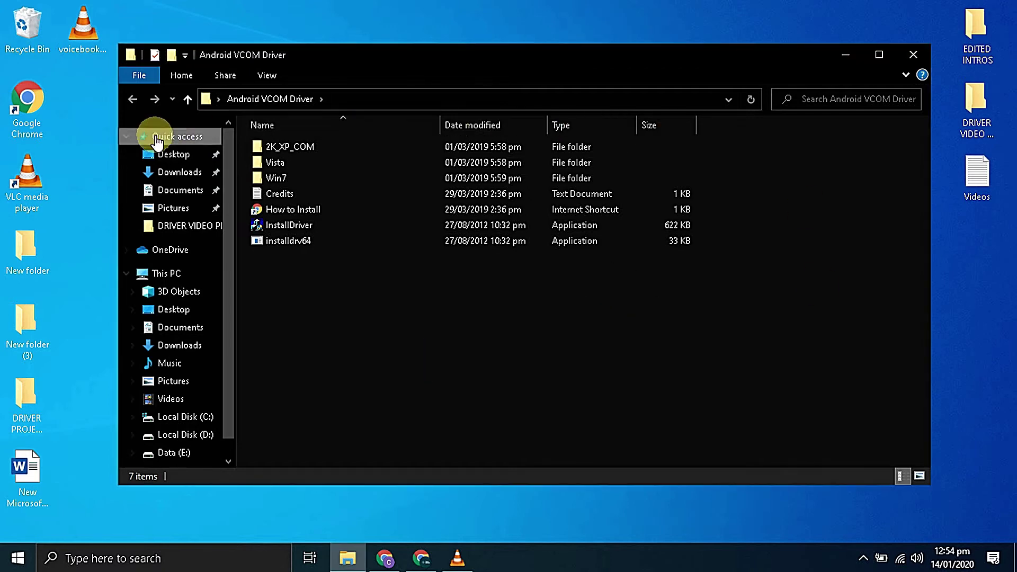
left_click(298, 150)
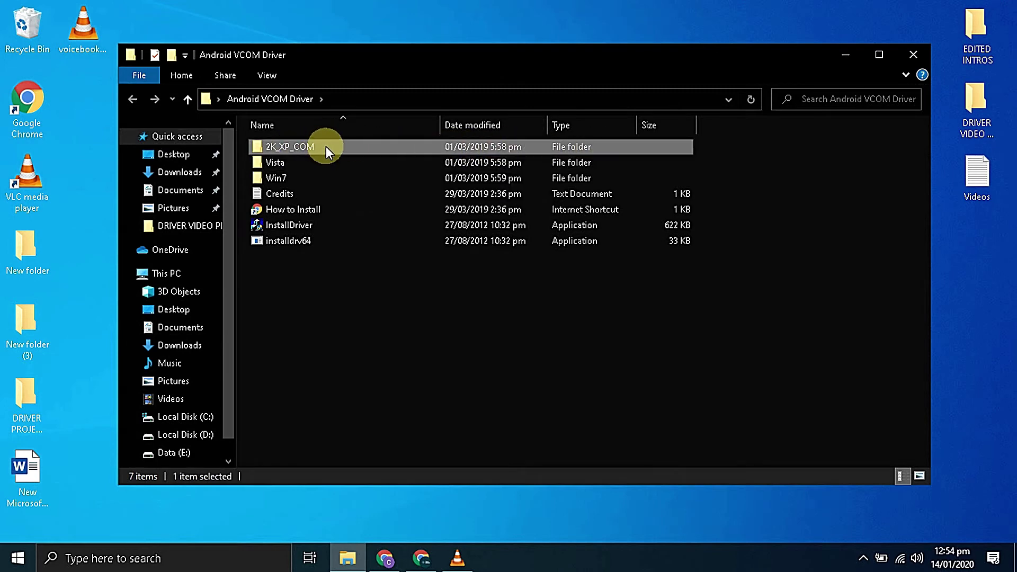
left_click(278, 161)
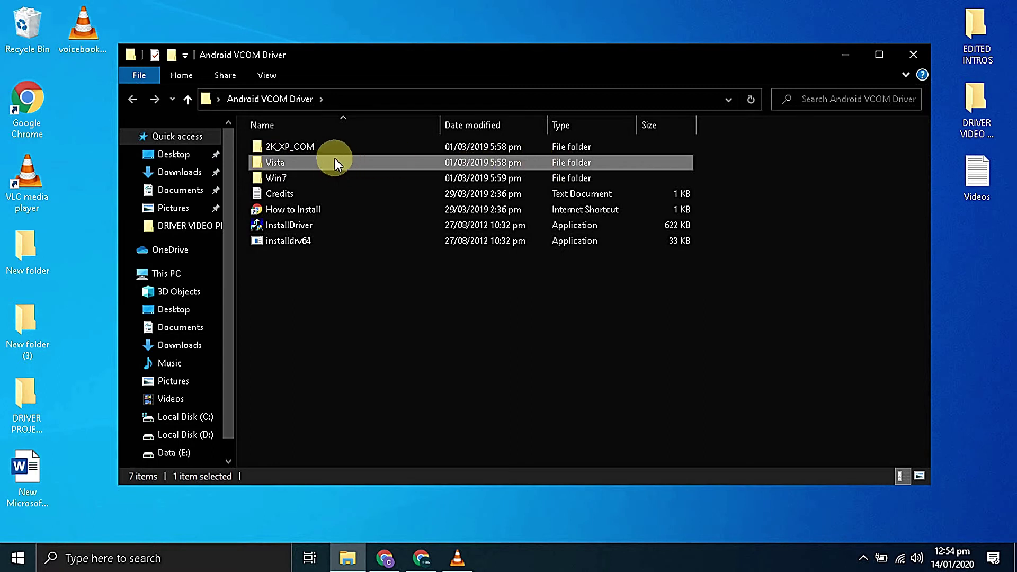
left_click(283, 179)
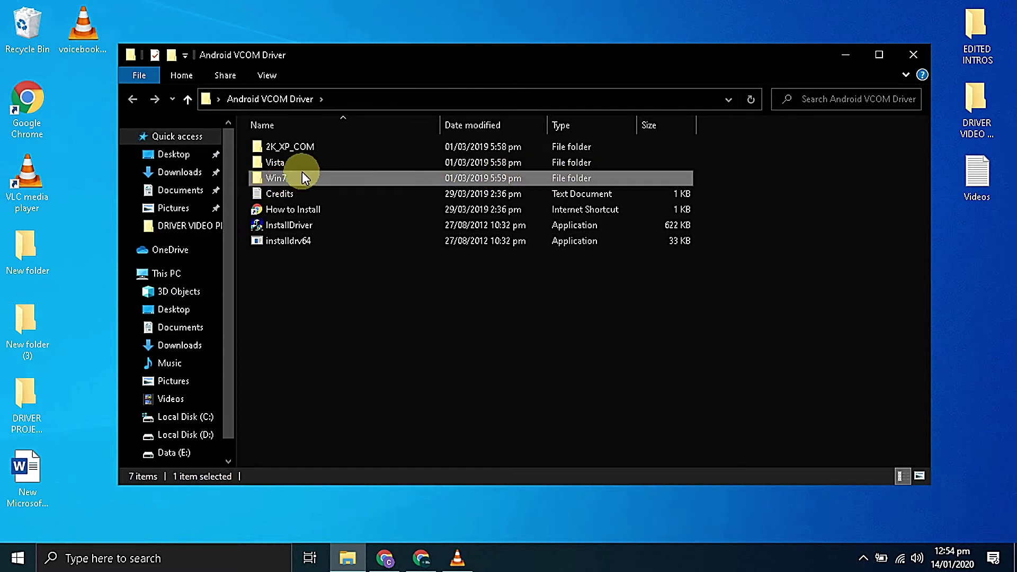
mouse_move(336, 181)
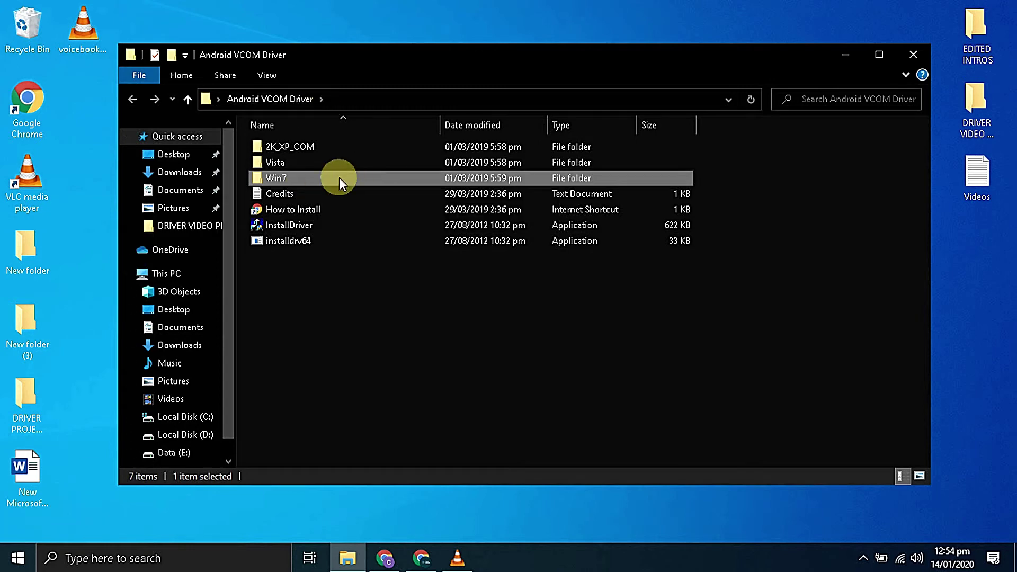
double_click(339, 177)
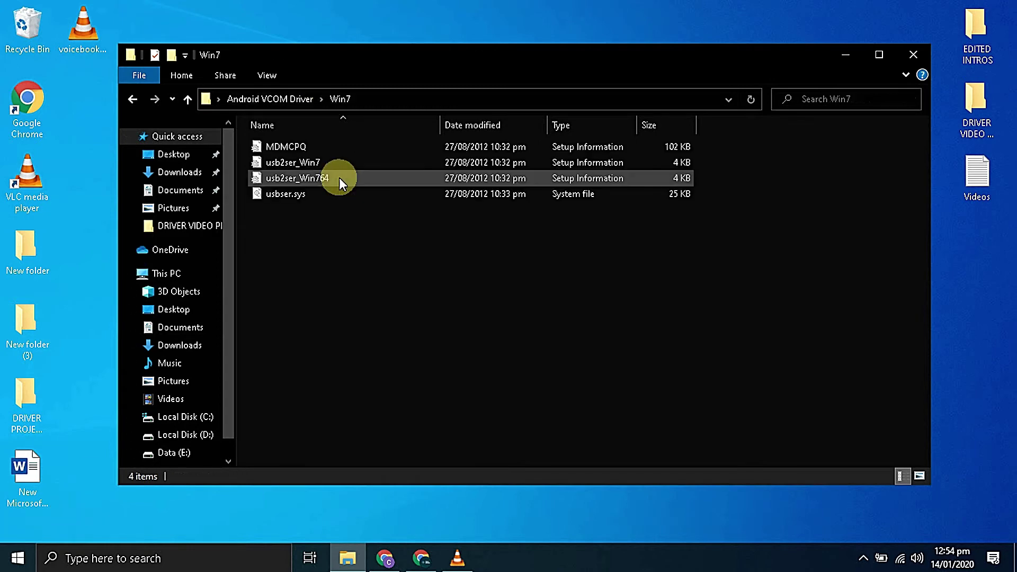
Copy the Win7 folder's full path from the address bar
left_click(401, 101)
right_click(412, 98)
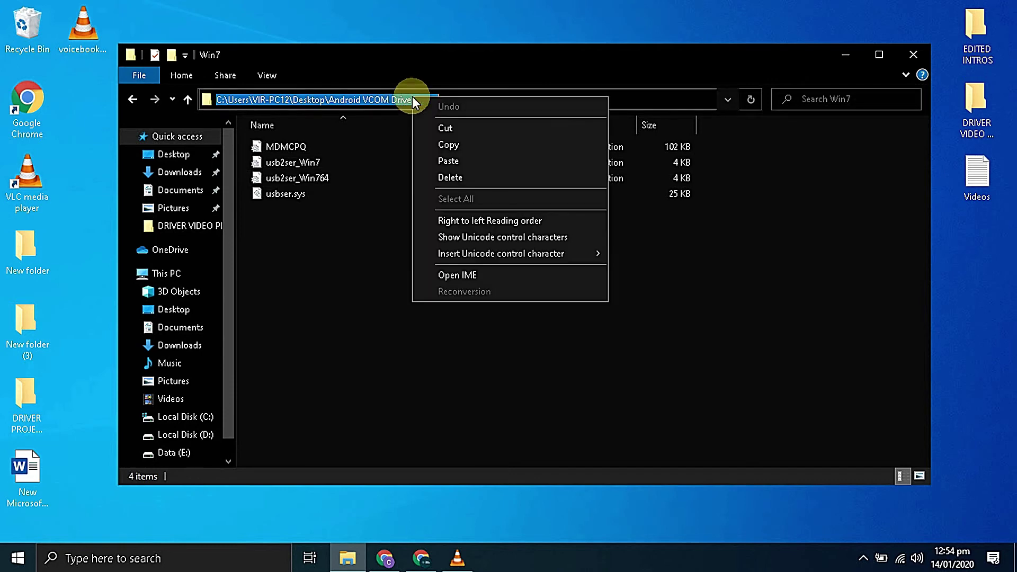
left_click(452, 148)
right_click(427, 99)
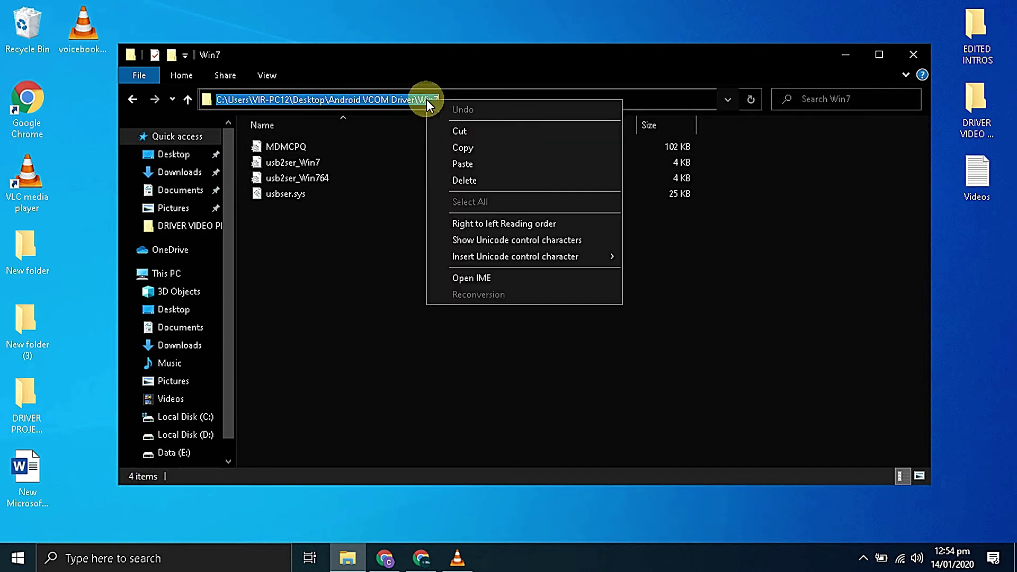
left_click(478, 151)
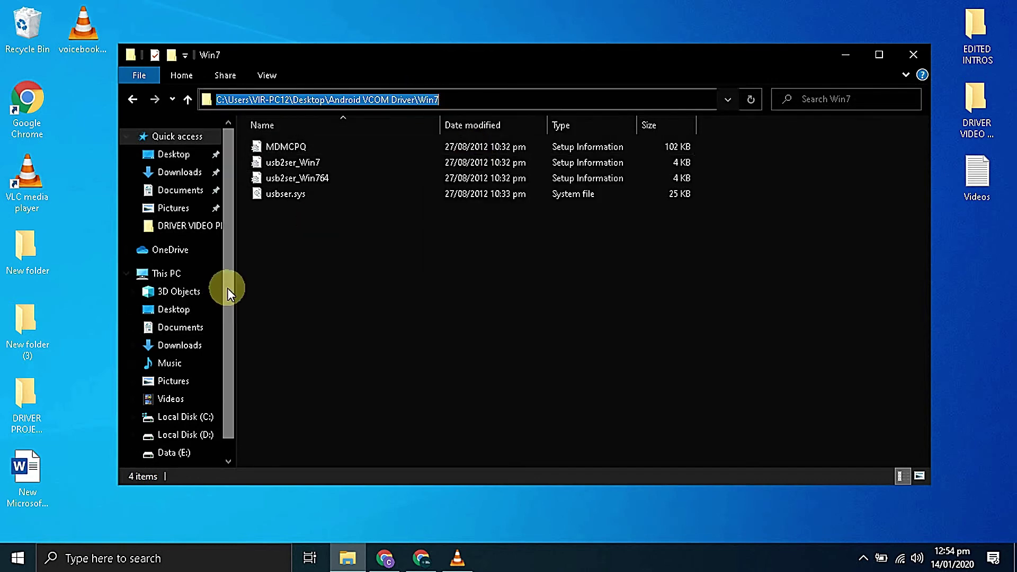
In Device Manager, start Add legacy hardware and choose to select hardware manually from a list
right_click(13, 561)
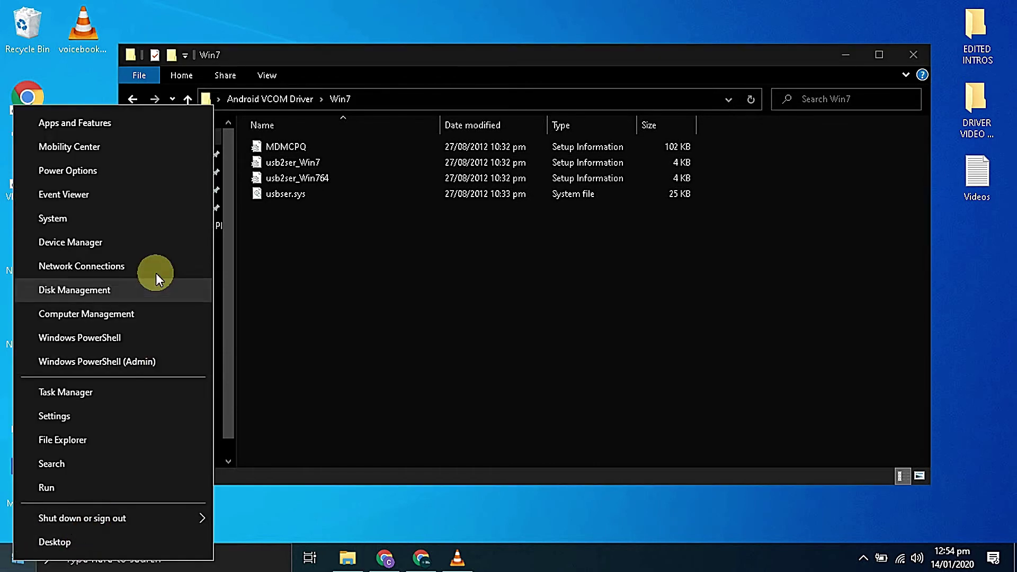
left_click(134, 244)
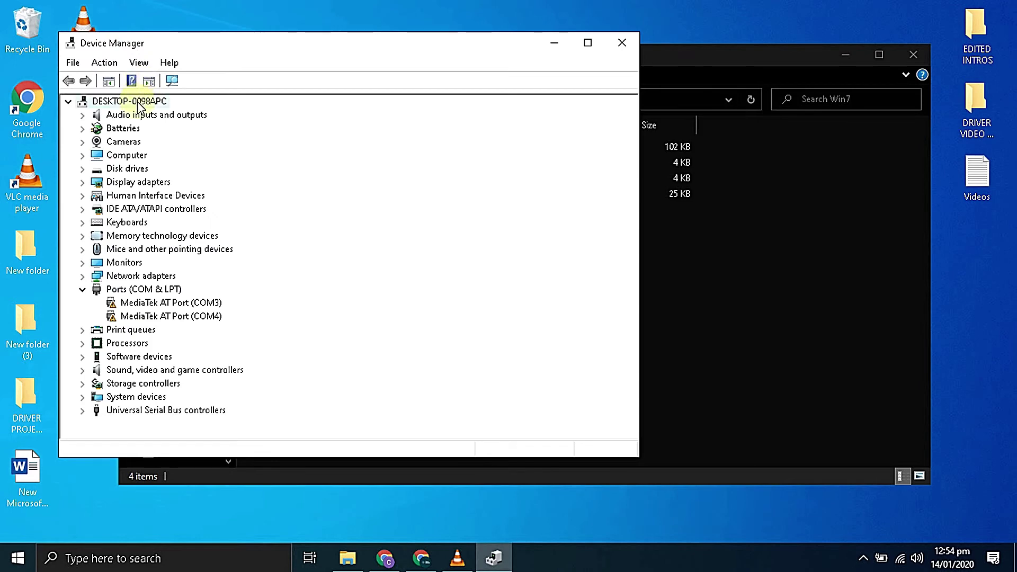
left_click(109, 63)
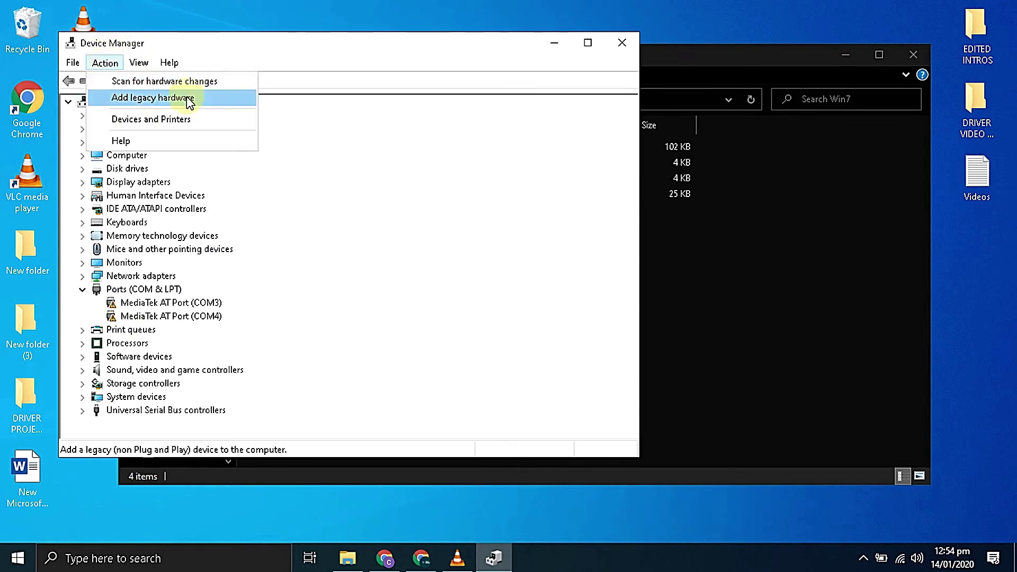
left_click(167, 98)
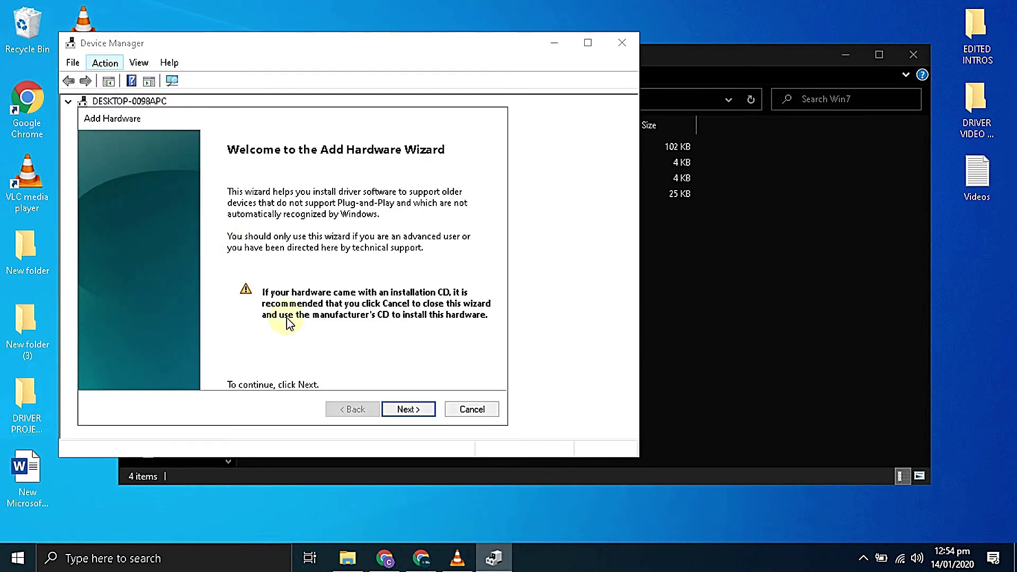
left_click(409, 411)
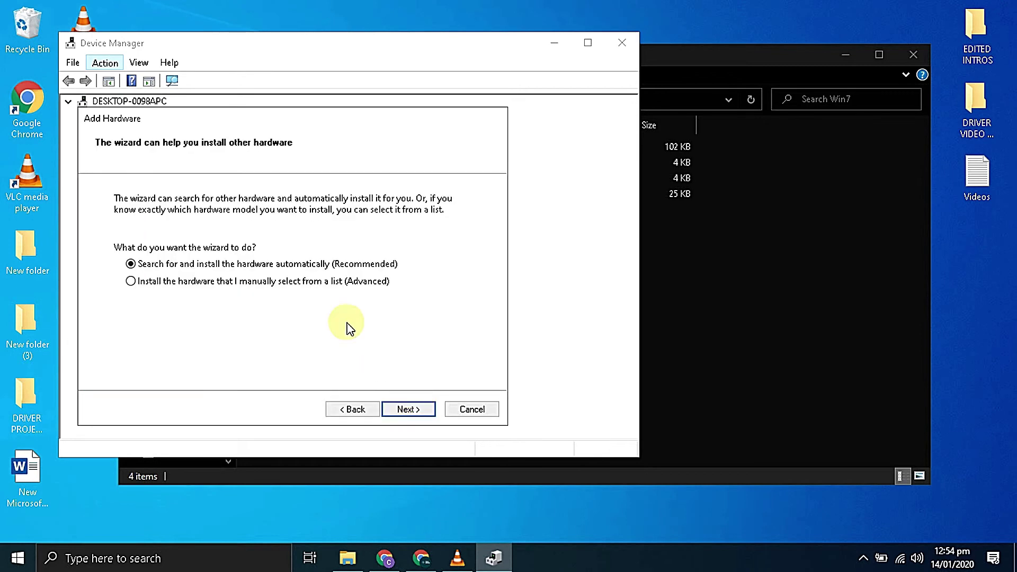
left_click(135, 282)
left_click(414, 411)
left_click(413, 411)
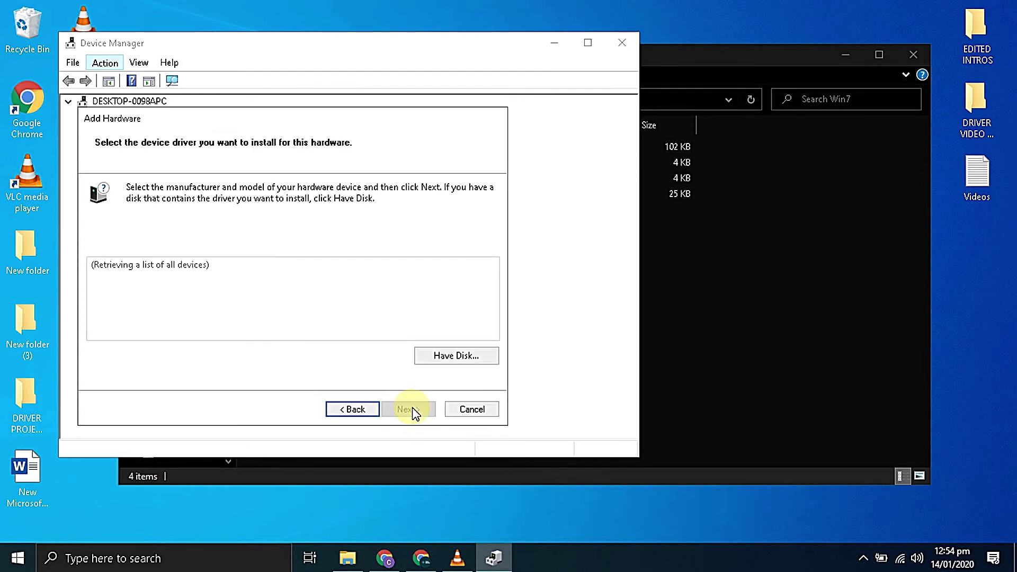
Use Have Disk with the pasted Win7 folder path to load the MediaTek driver models
left_click(474, 355)
left_click(281, 341)
right_click(281, 341)
left_click(350, 201)
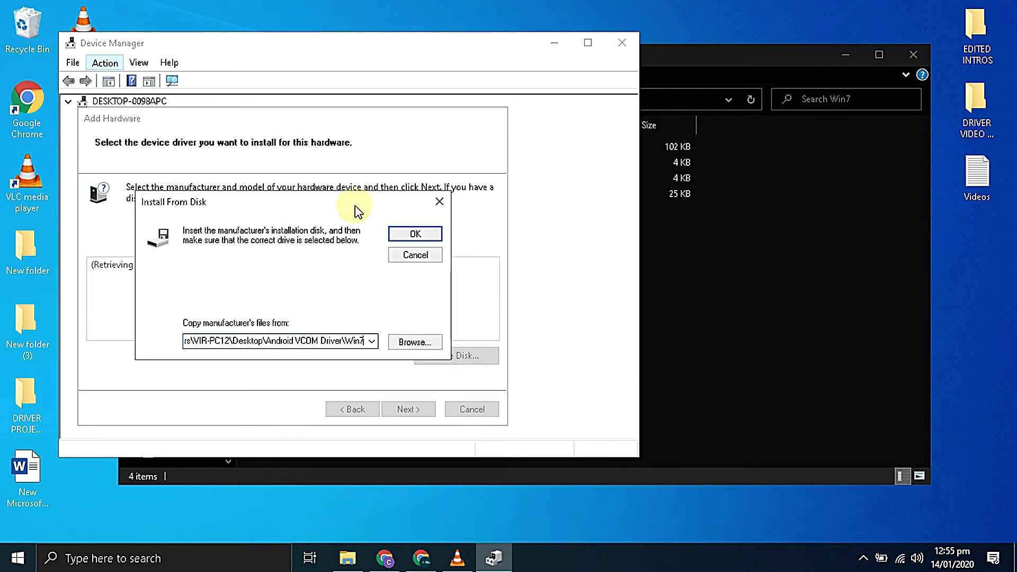
left_click(415, 234)
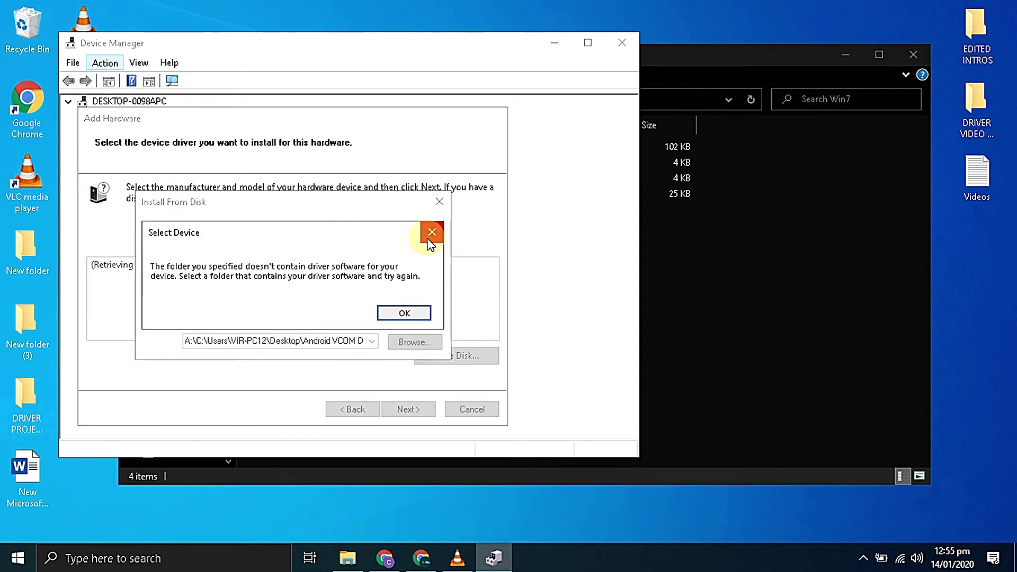
left_click(409, 313)
right_click(364, 342)
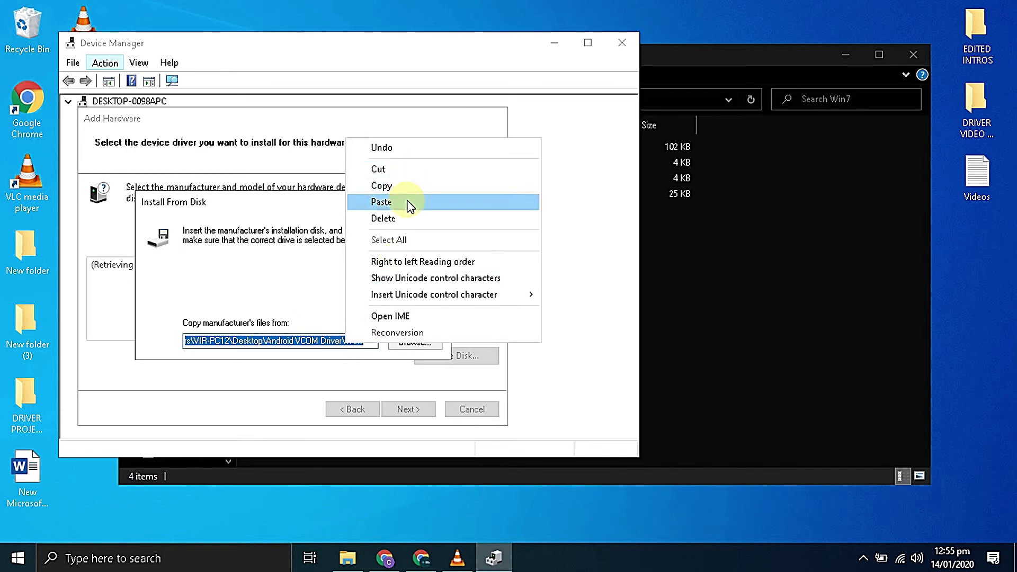
left_click(456, 200)
left_click(410, 233)
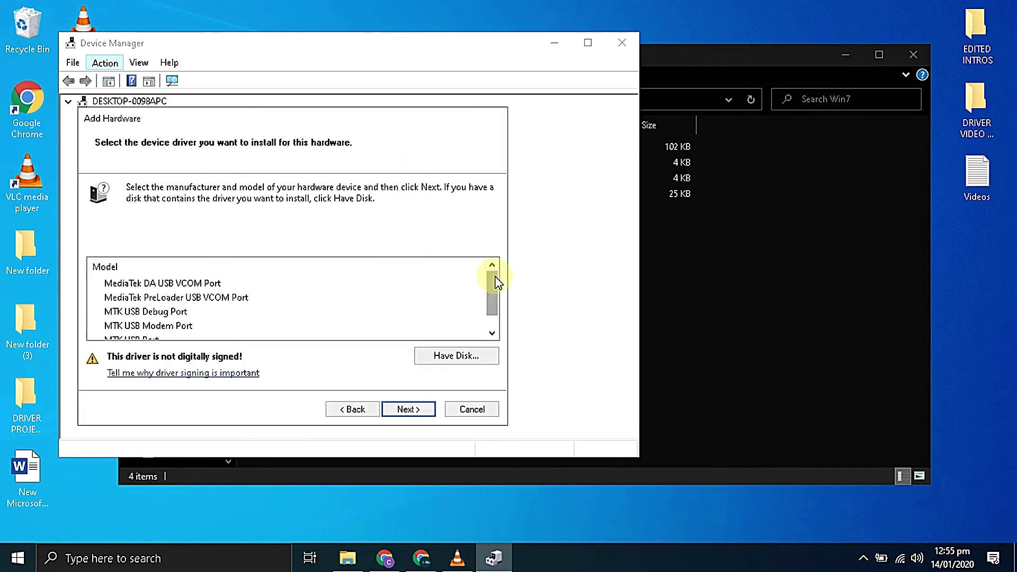
Install the MediaTek DA USB VCOM Port model, finish the wizard after it fails, and move Device Manager aside
mouse_move(492, 278)
left_mouse_down()
mouse_move(485, 301)
mouse_move(489, 277)
left_mouse_up()
left_click(409, 410)
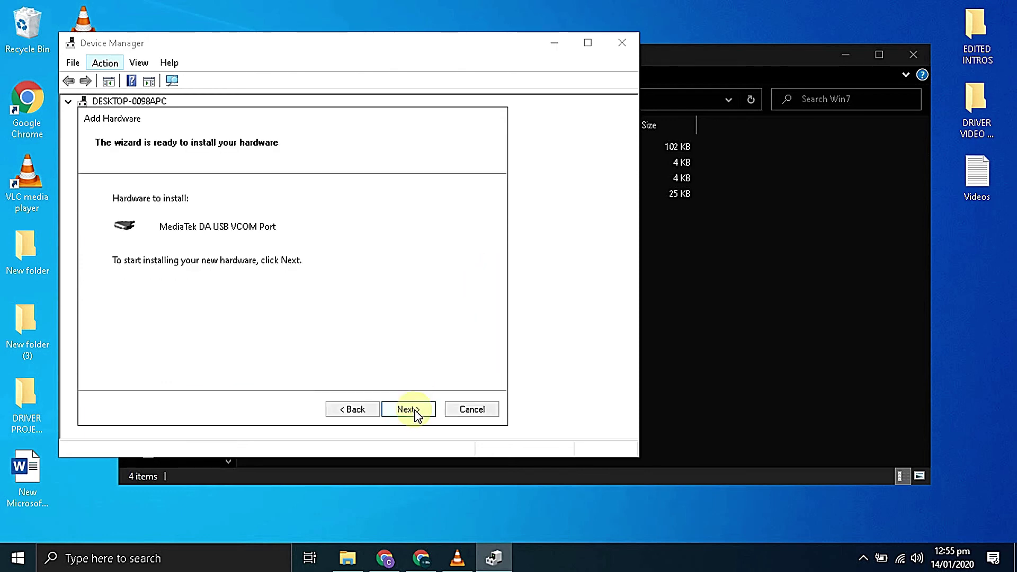
left_click(413, 411)
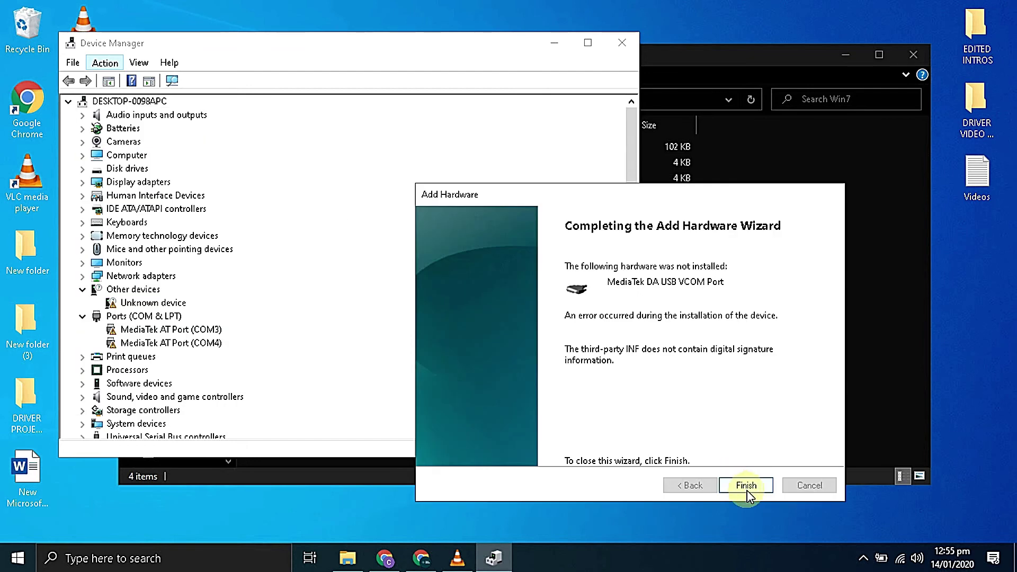
left_click(747, 485)
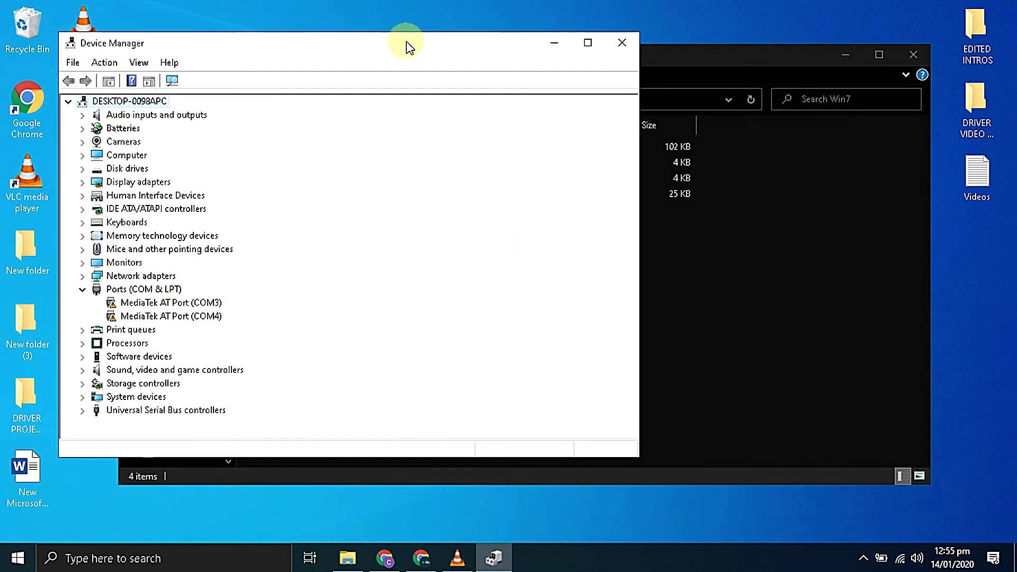
left_click_drag(406, 42, 554, 57)
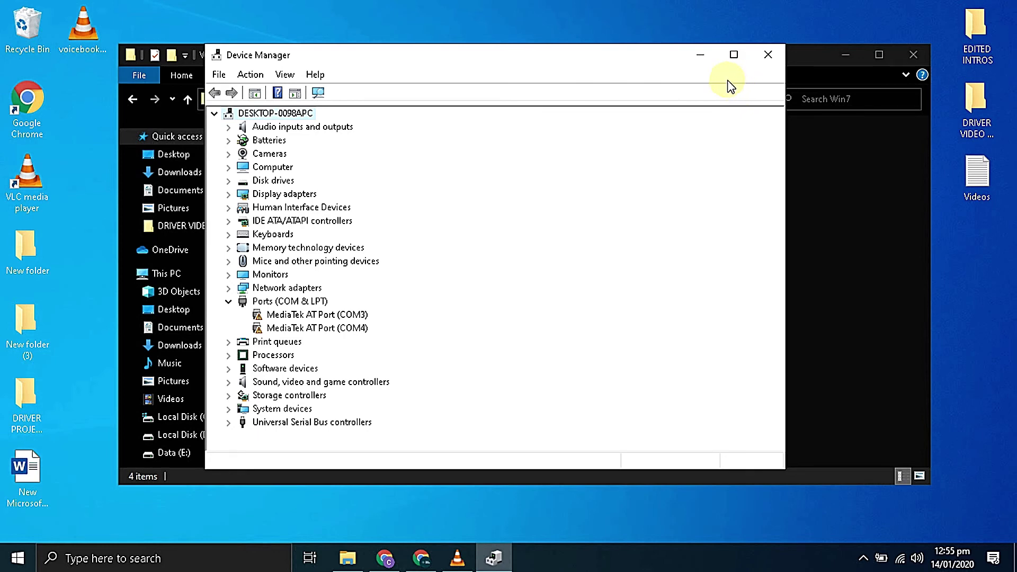
Close Device Manager, view the Start menu's Sleep, Shut down and Restart options, then dismiss them
left_click(768, 54)
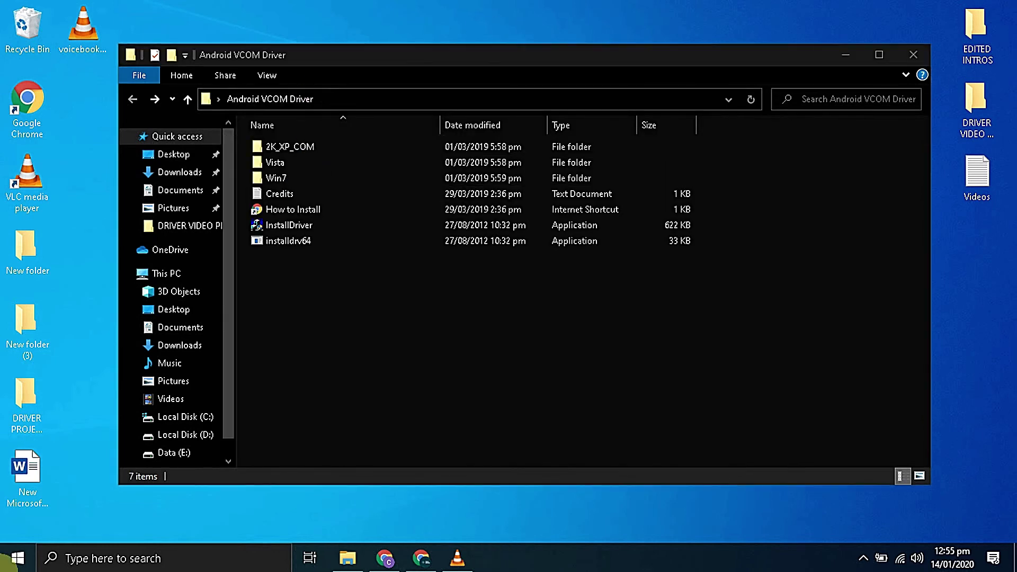
left_click(18, 555)
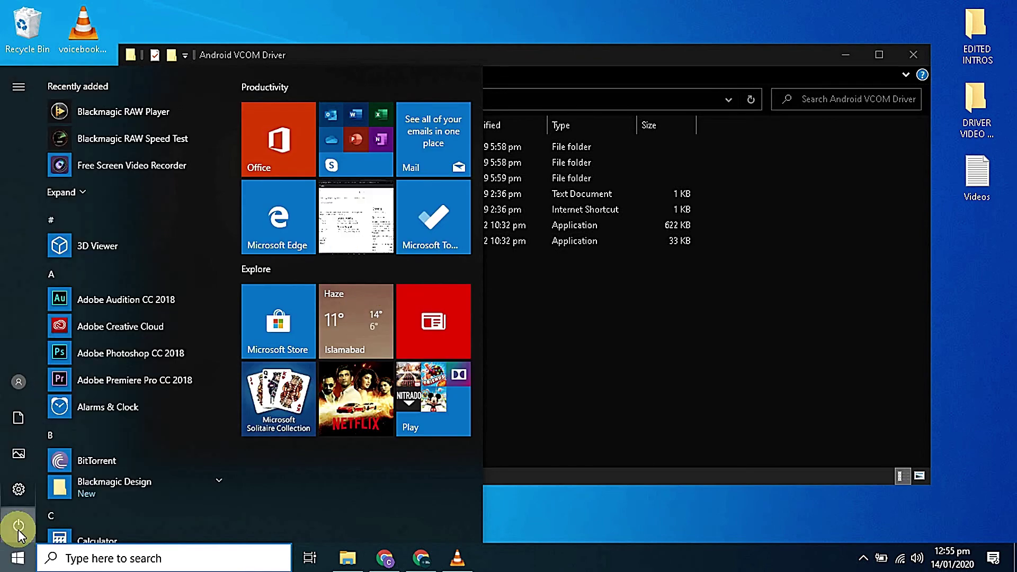
left_click(18, 527)
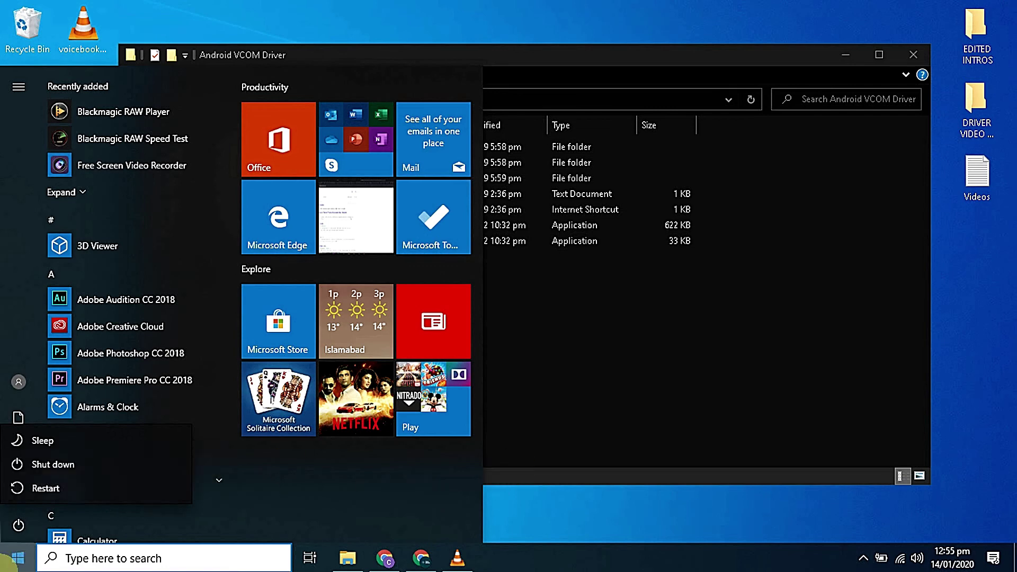
left_click(24, 558)
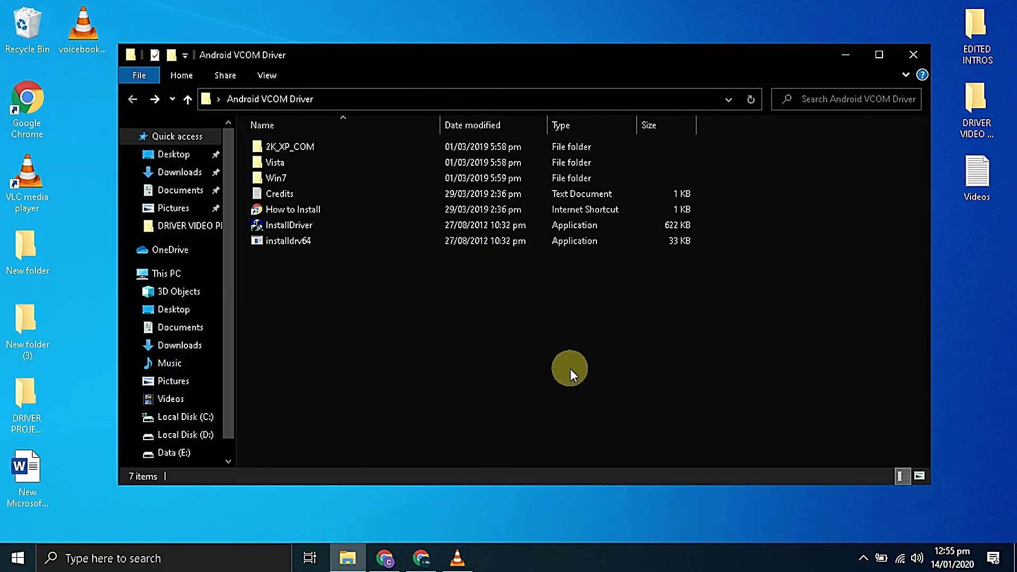
mouse_move(562, 57)
left_mouse_down()
mouse_move(543, 78)
mouse_move(553, 76)
mouse_move(567, 59)
mouse_move(536, 64)
mouse_move(545, 65)
left_mouse_up()
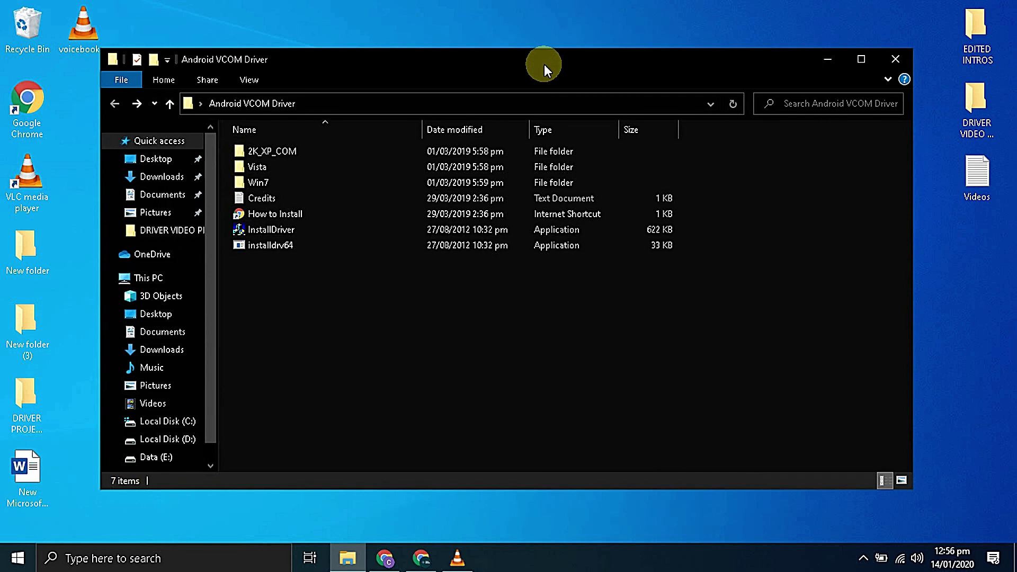